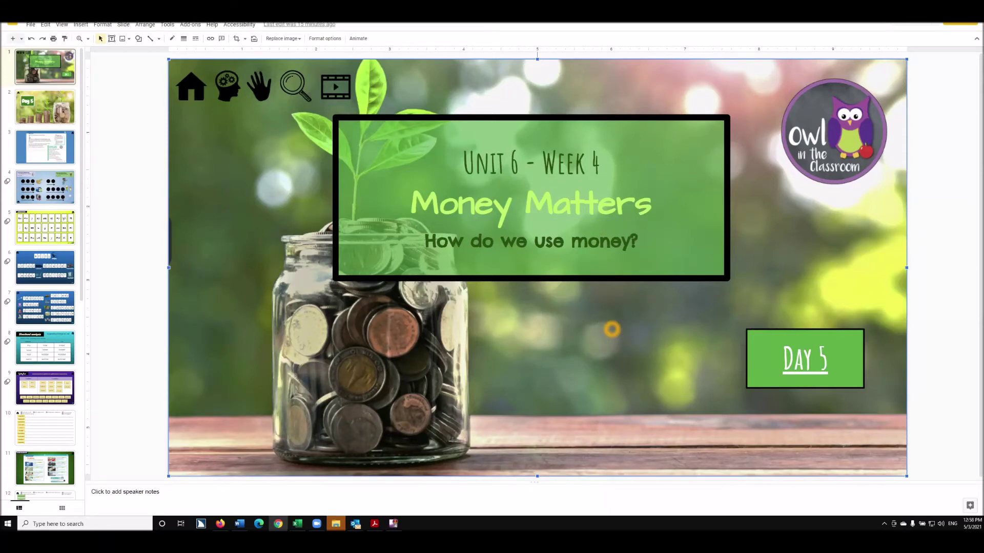
Cycle the selection through the title slide's objects, including the Day 5 link and the Money Matters title box, and clear it.
left_click(612, 330)
key("Tab")
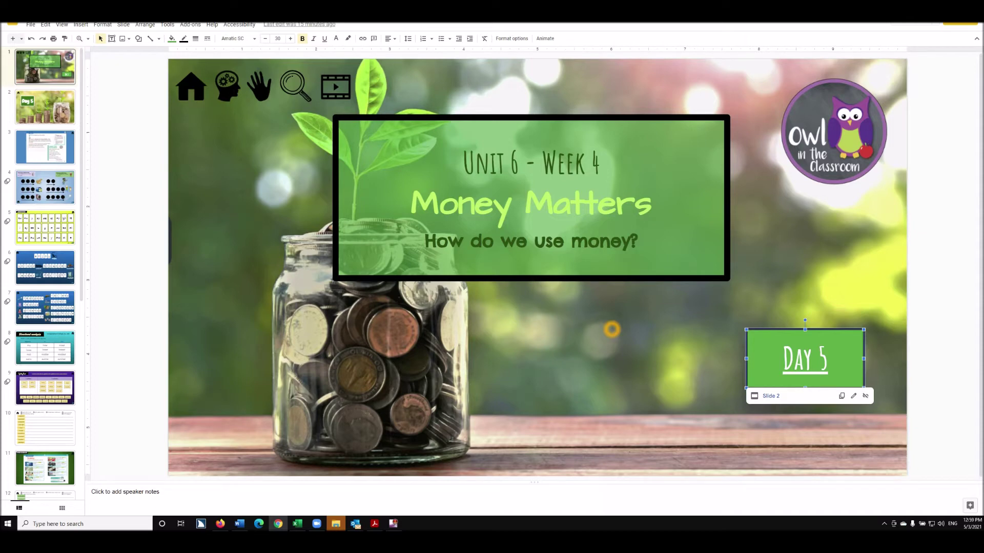
key("Tab")
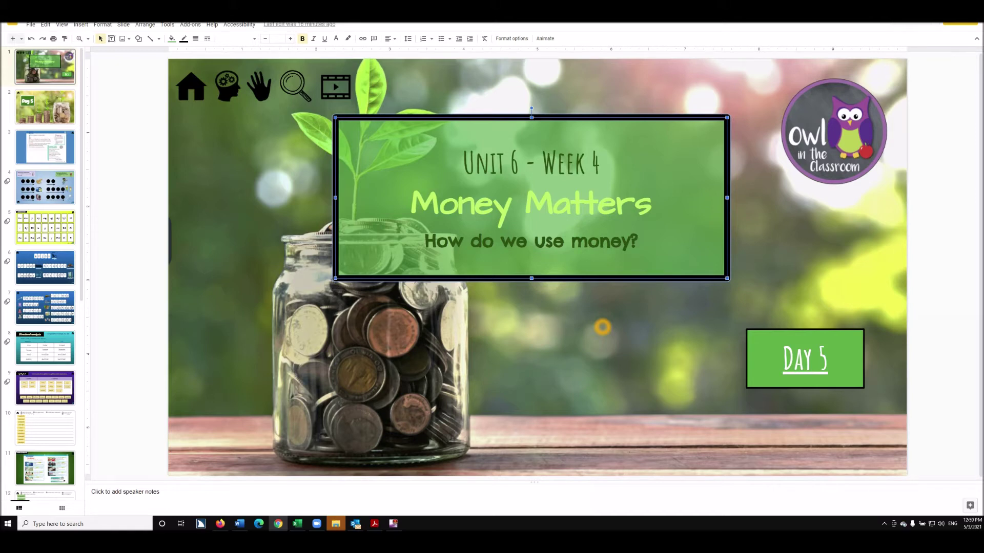
left_click(603, 326)
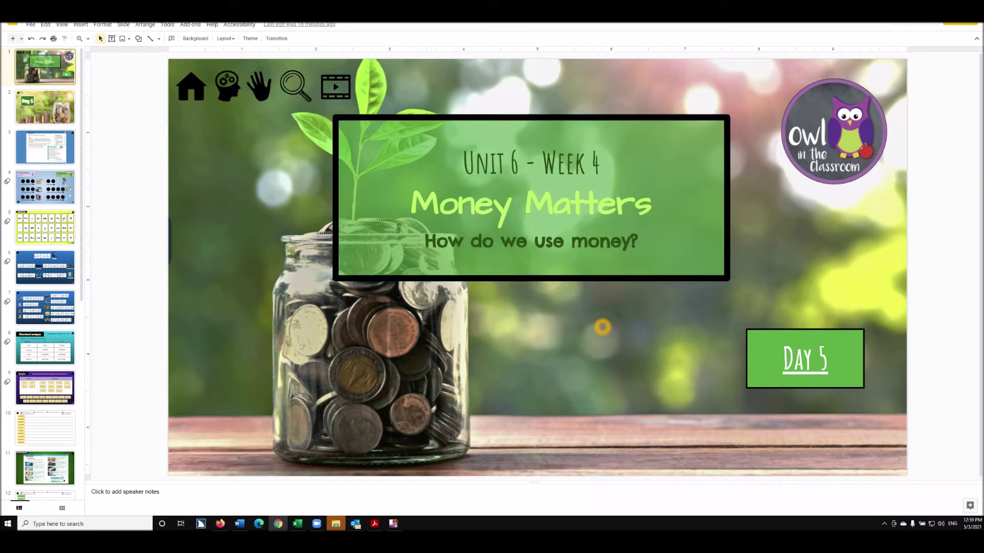
Go to the Sound Fluency slide, place the cursor at the start of its speaker notes, and return to the slide.
left_click(602, 326)
scroll(602, 326, "down", 3)
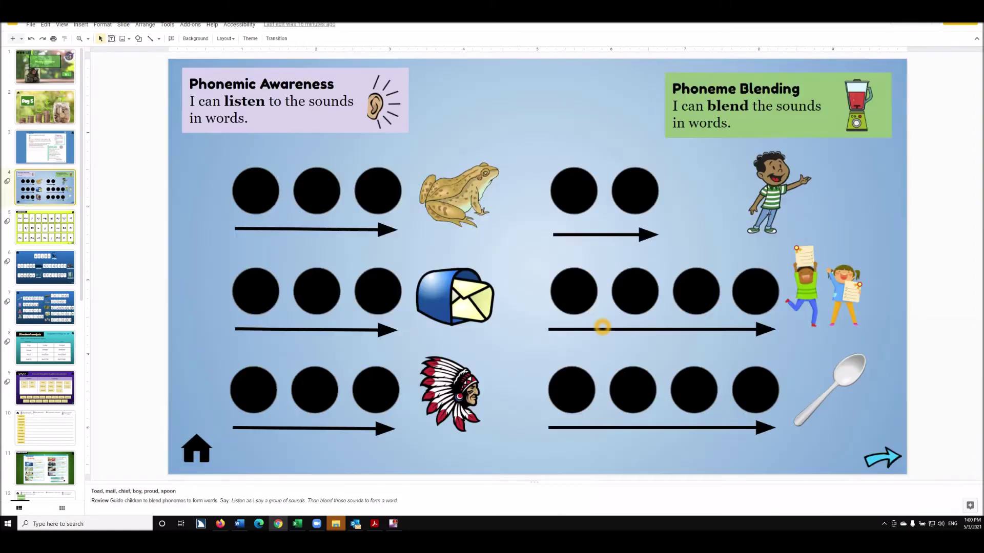
scroll(603, 326, "down", 1)
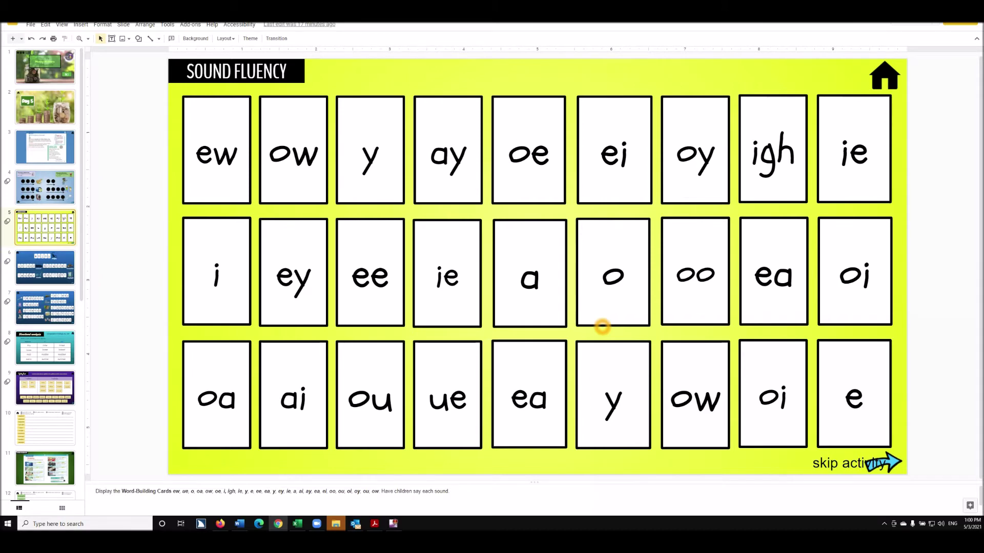
left_click(96, 492)
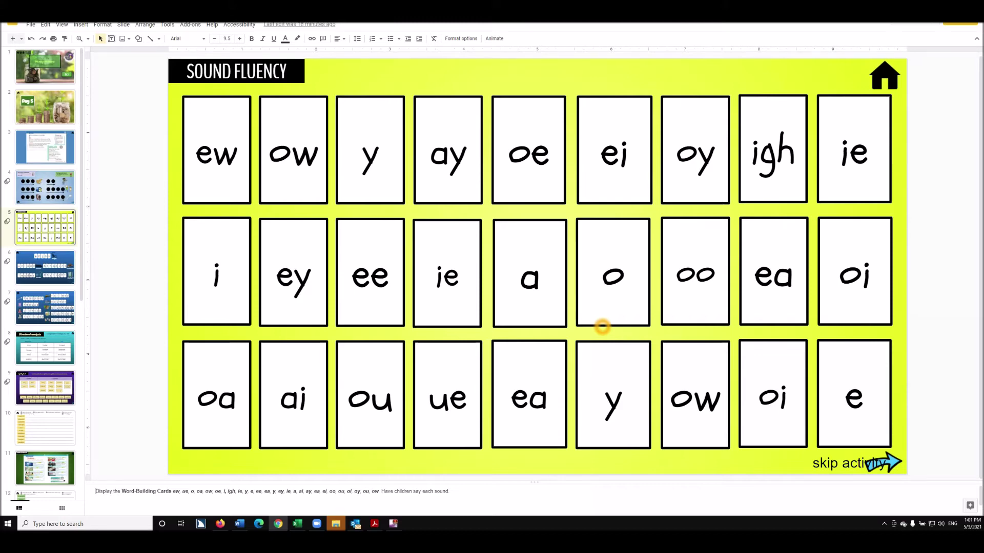
left_click(602, 326)
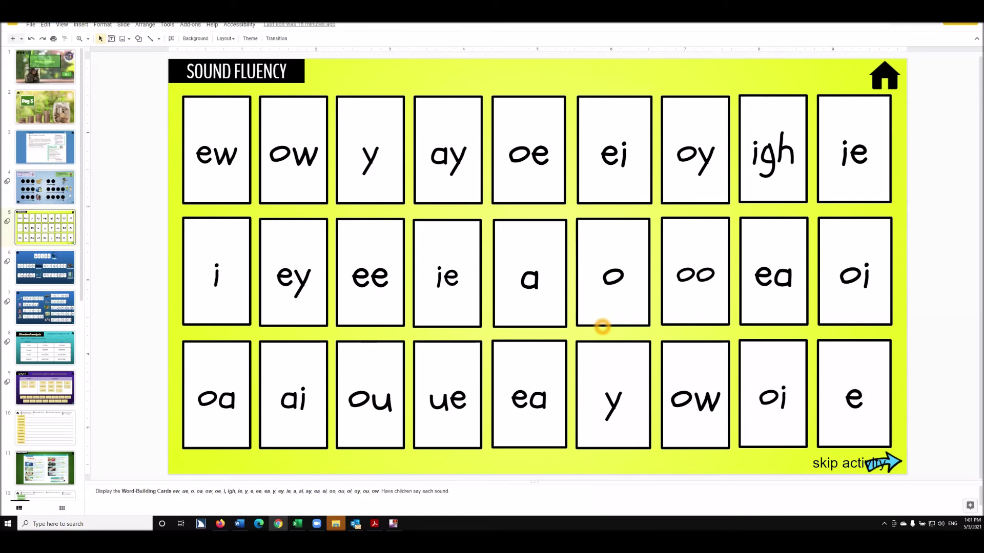
Cycle the selection through the Sound Fluency slide's objects from the skip arrow to the letter cards, and clear it.
left_click(882, 463)
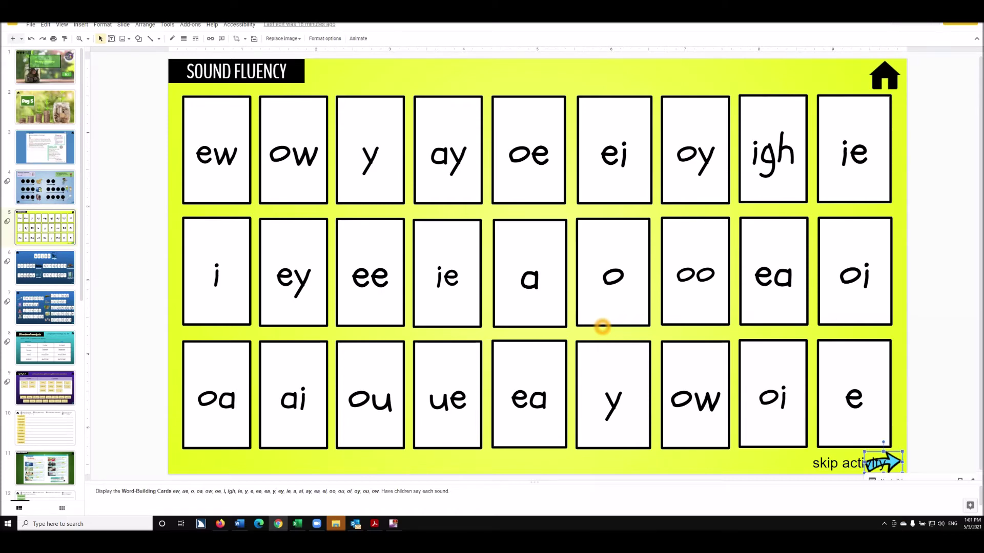
key("Tab")
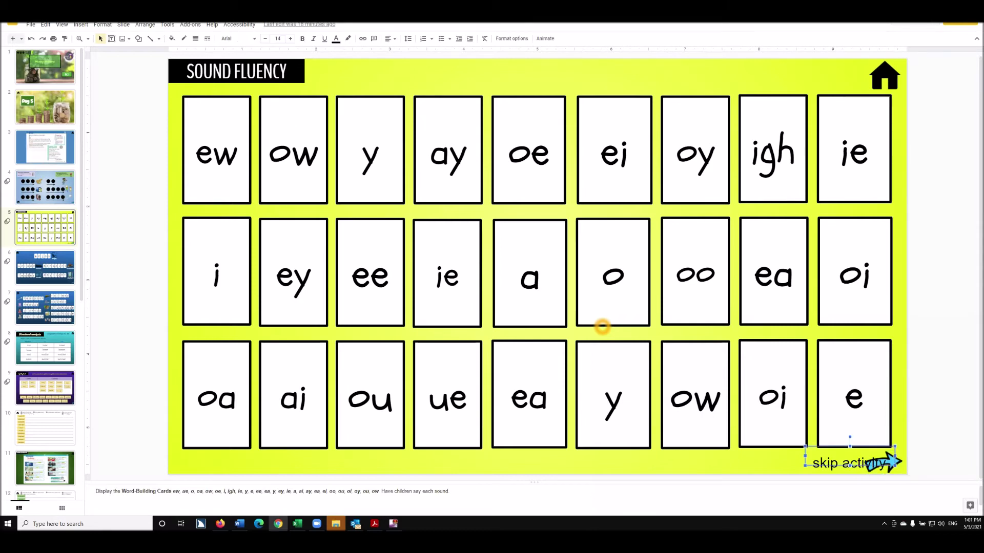
key("Tab")
key("Tab")
key("Tab")
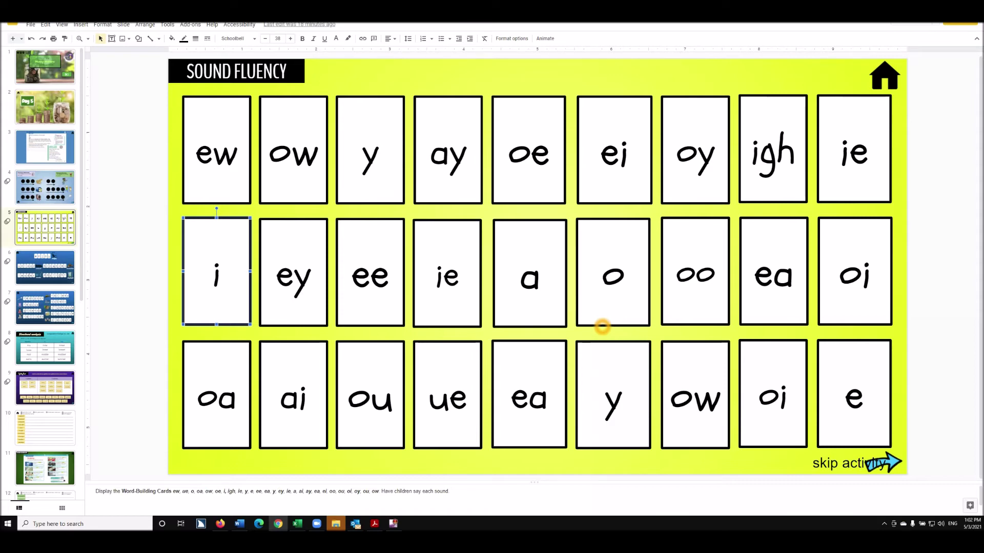
key("Escape")
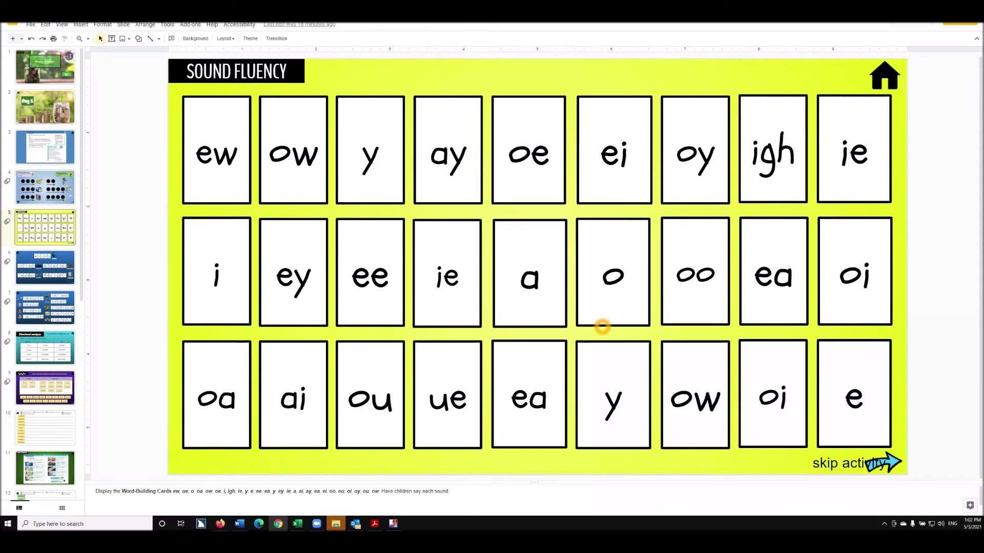
Add a new slide after the final Spelling Words slide.
left_click(602, 326)
key("End")
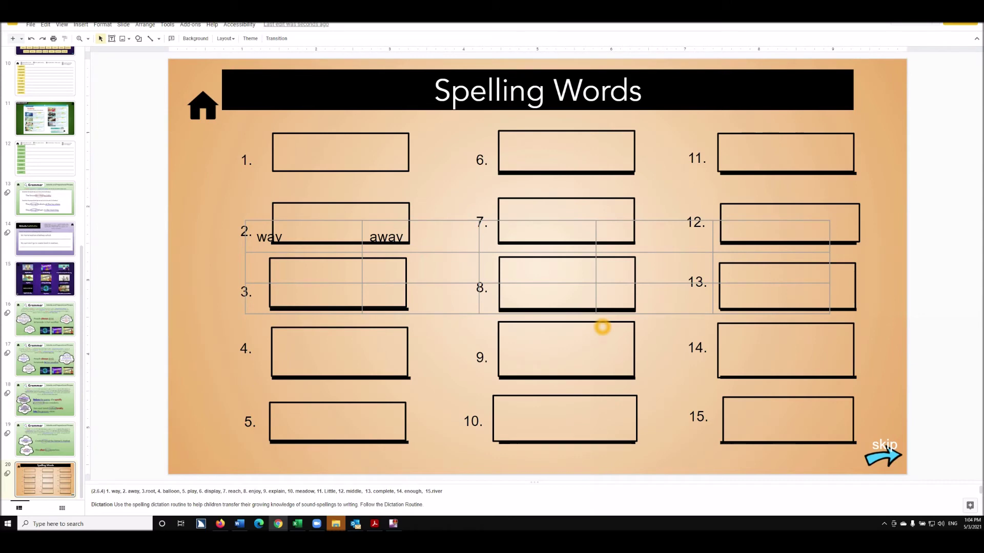
key("ctrl+m")
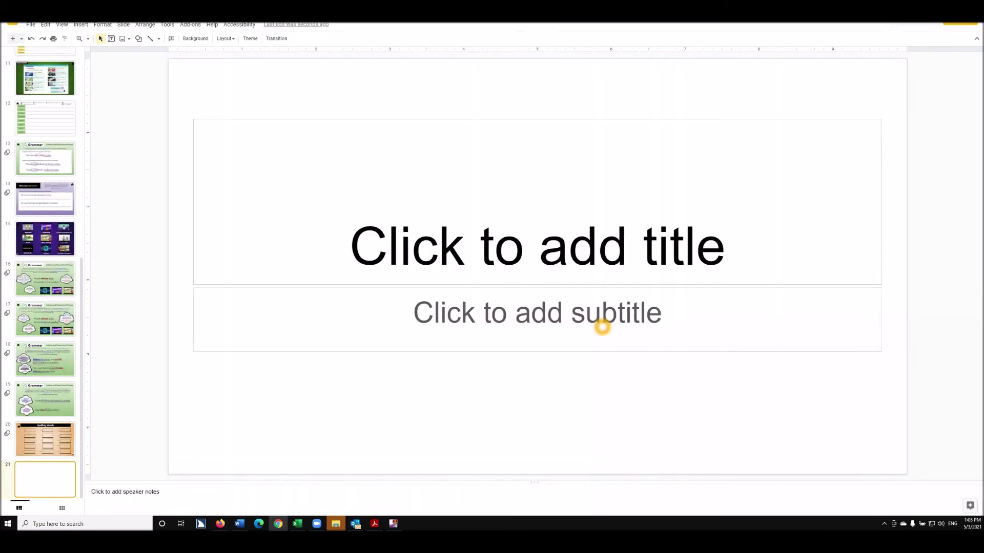
Apply the Title and body layout to the new slide.
key("shift+F10")
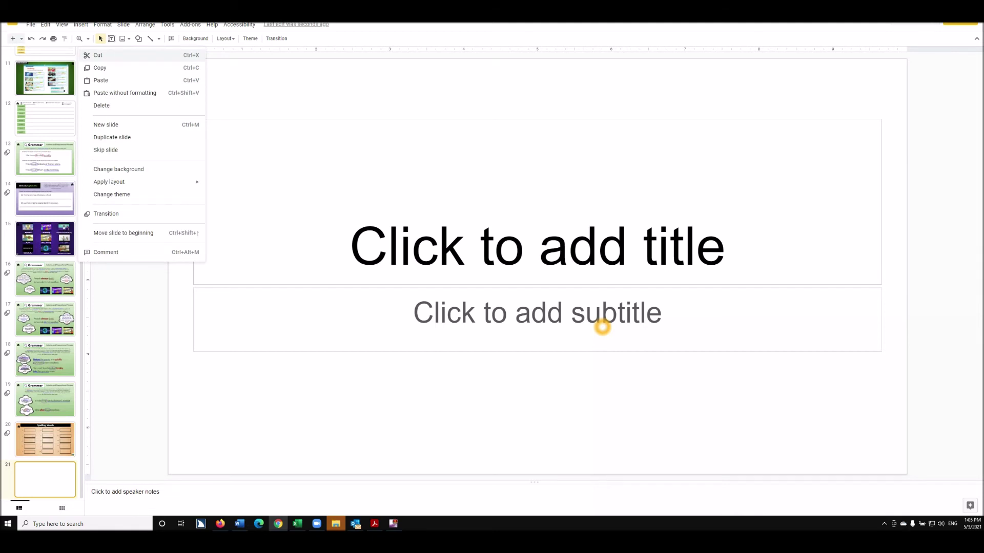
key("Down")
key("Down")
key("Down")
key("Down")
key("Down")
key("Down")
key("Down")
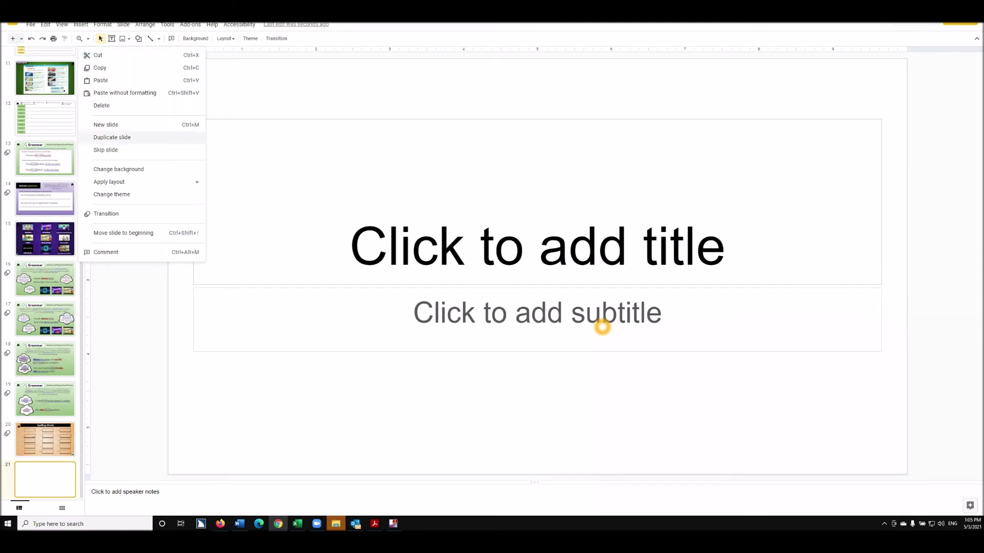
key("Right")
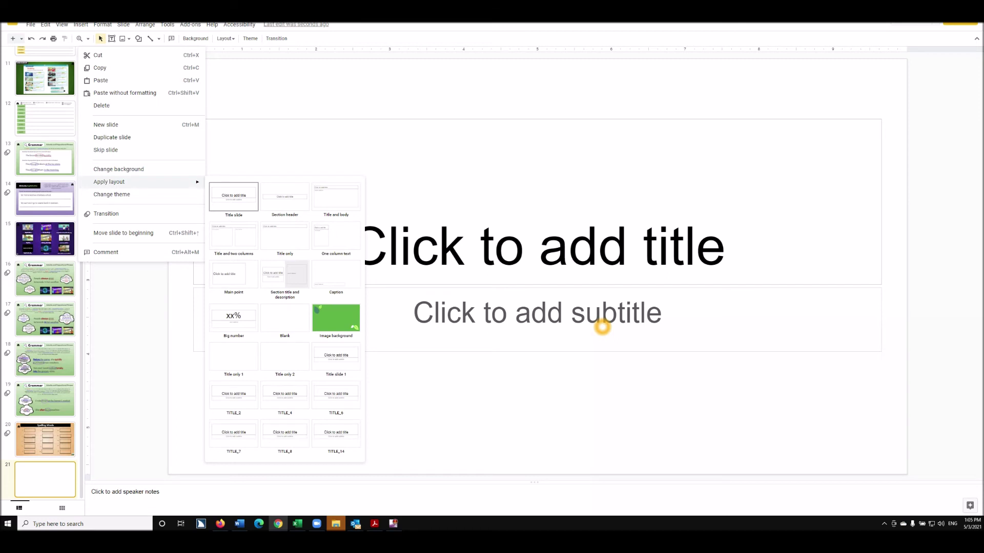
key("Right")
key("Right")
key("Return")
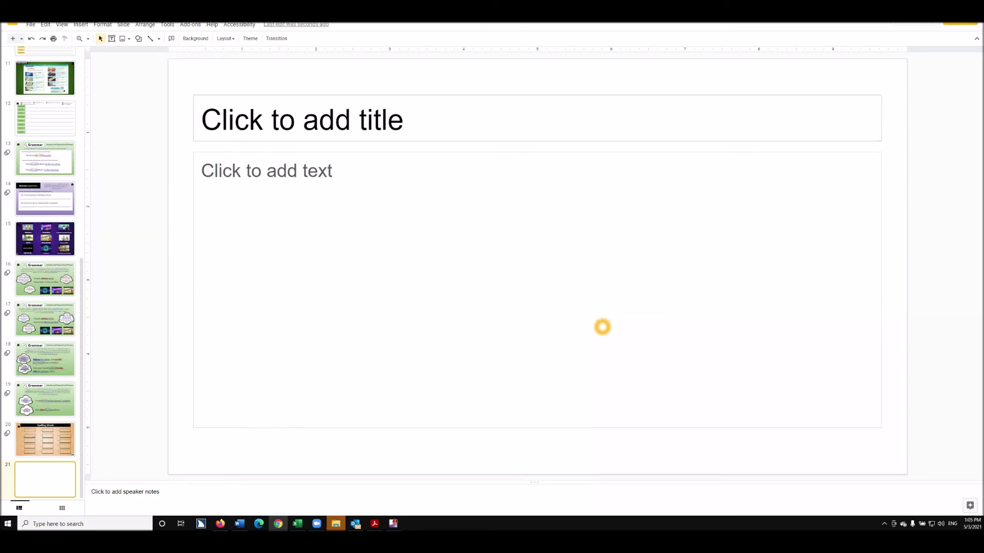
Enter "Spelling words" as the new slide's title and select the body placeholder.
key("Tab")
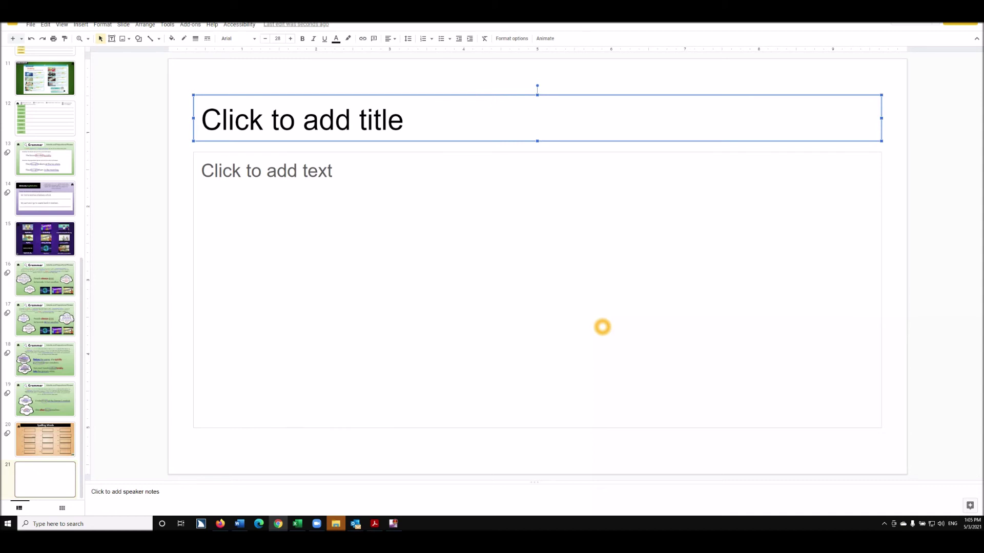
type("Spelling word")
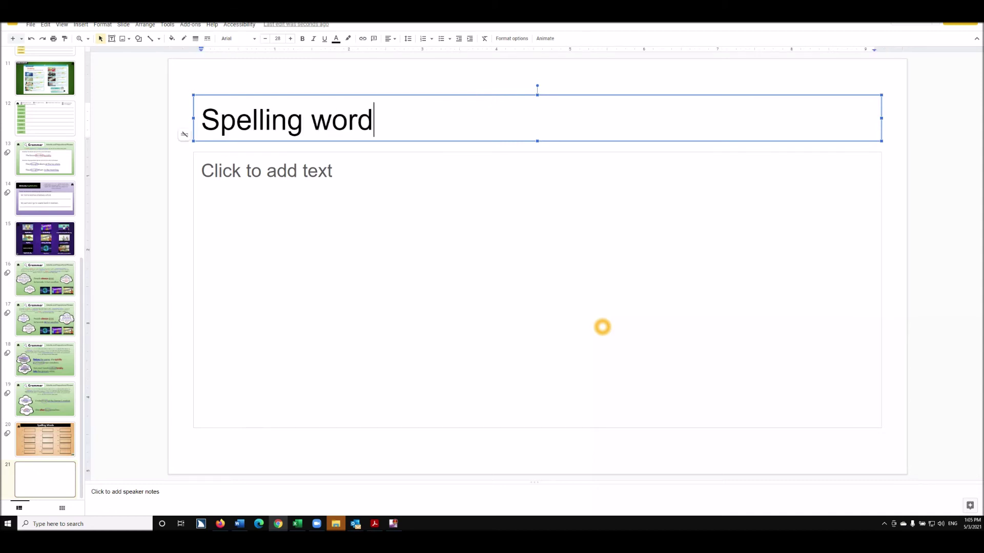
type("s")
key("Escape")
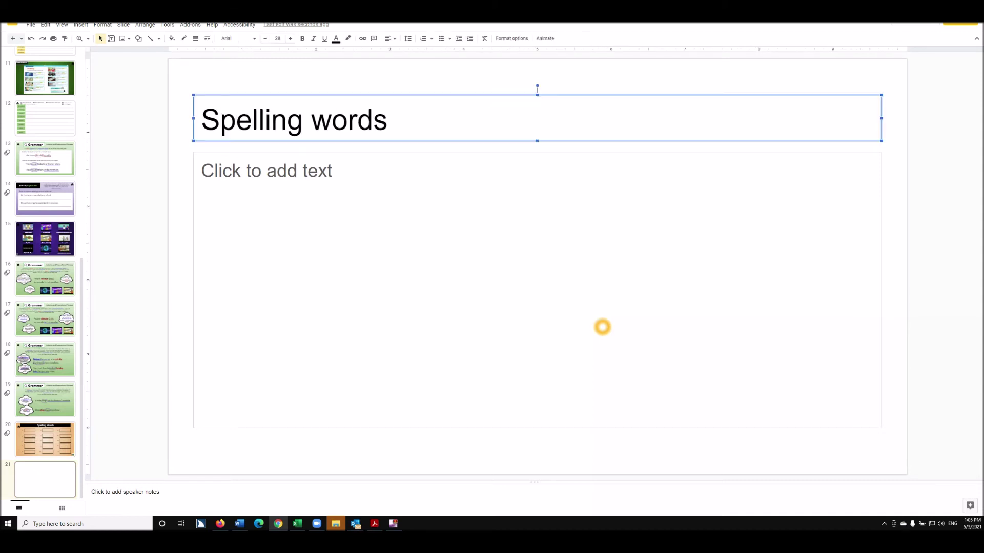
key("Tab")
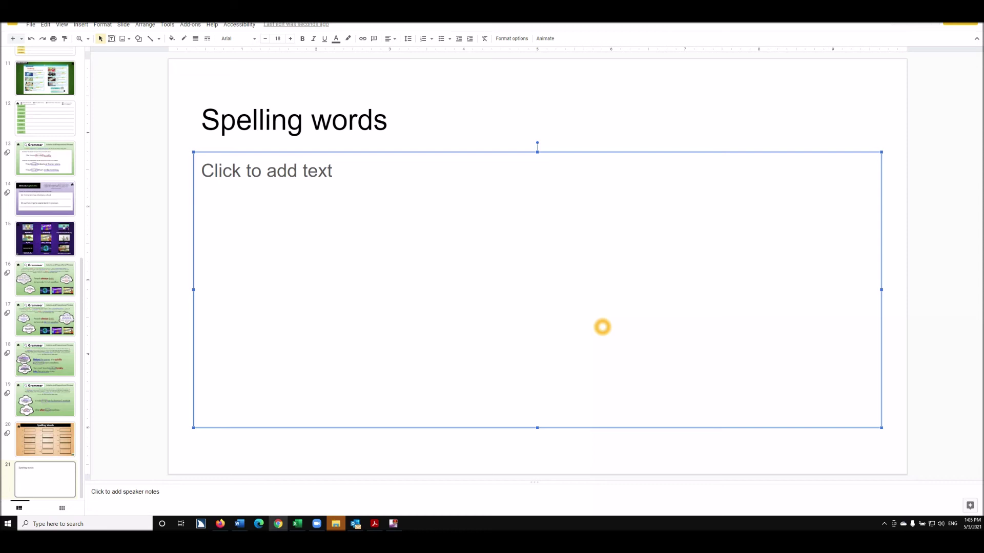
key("alt+f")
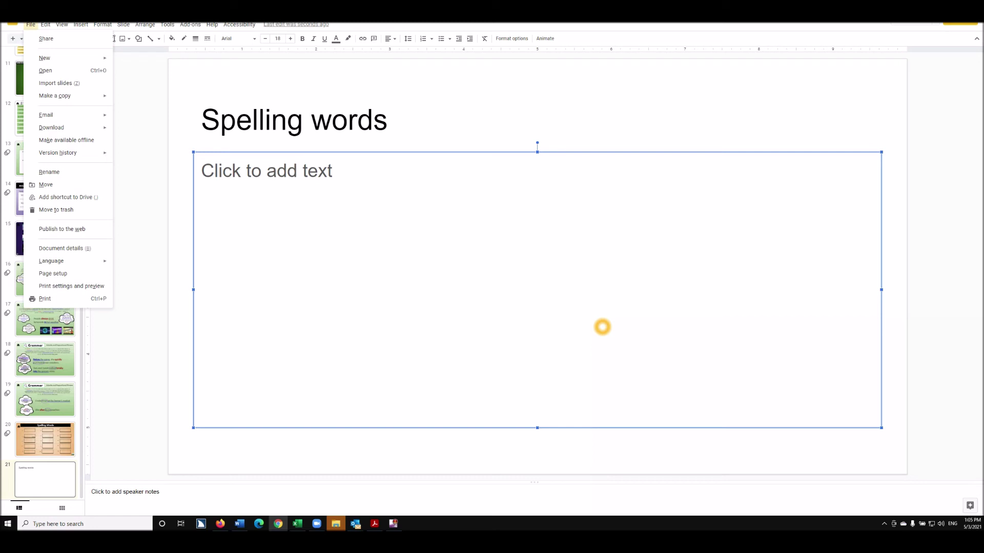
key("Escape")
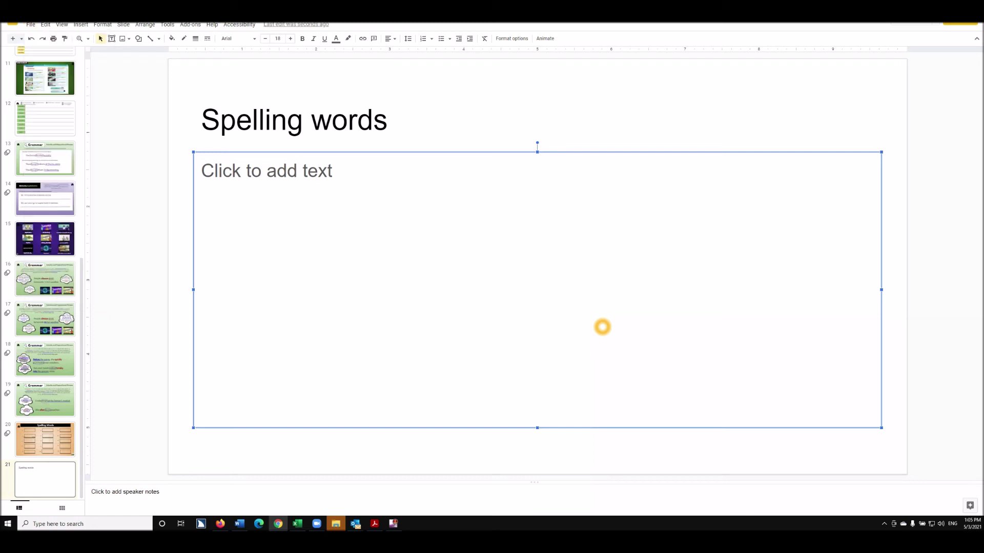
key("alt+e")
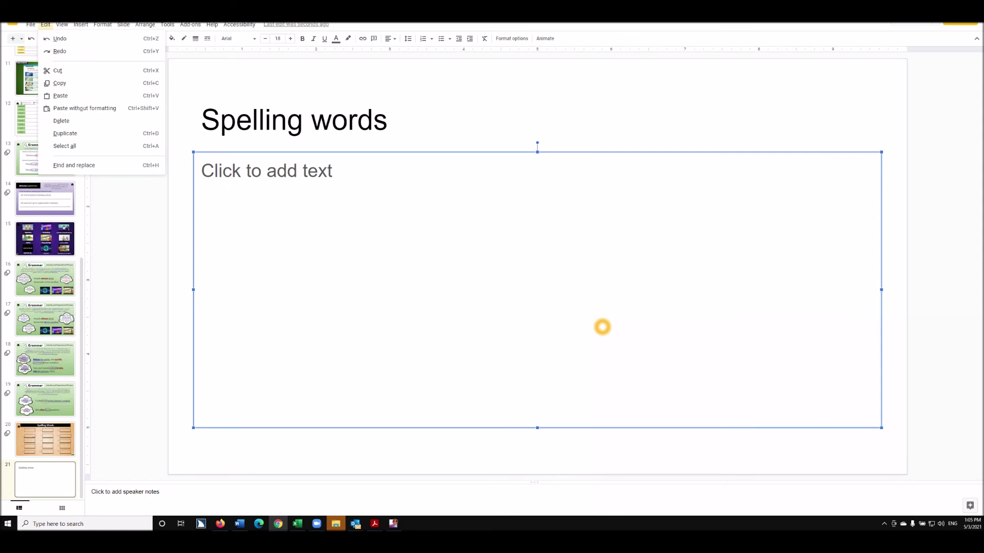
key("Escape")
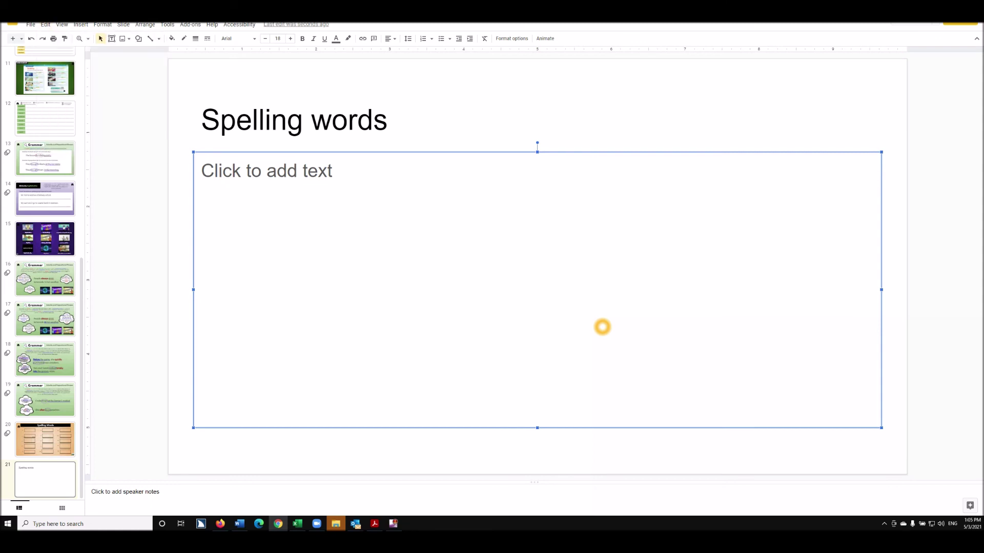
key("alt+i")
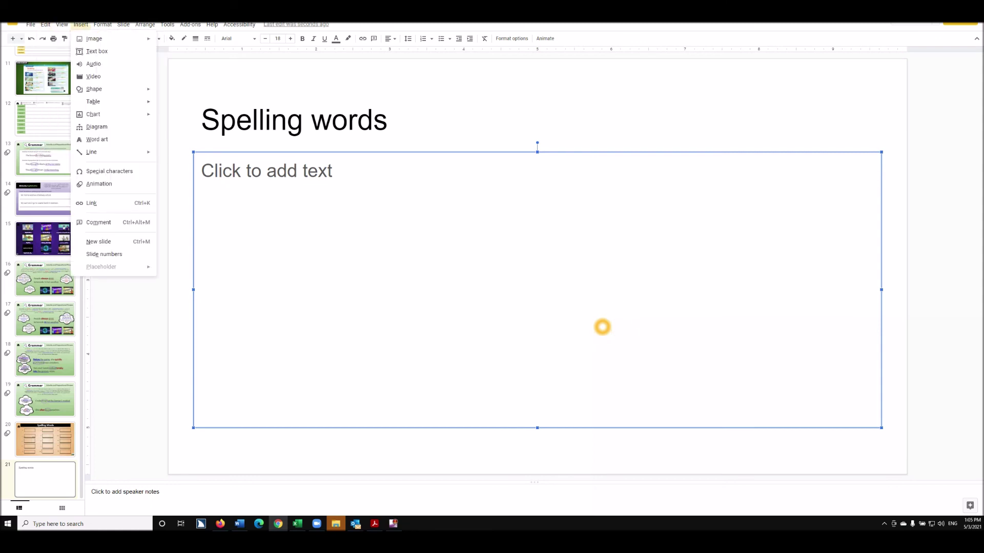
key("Escape")
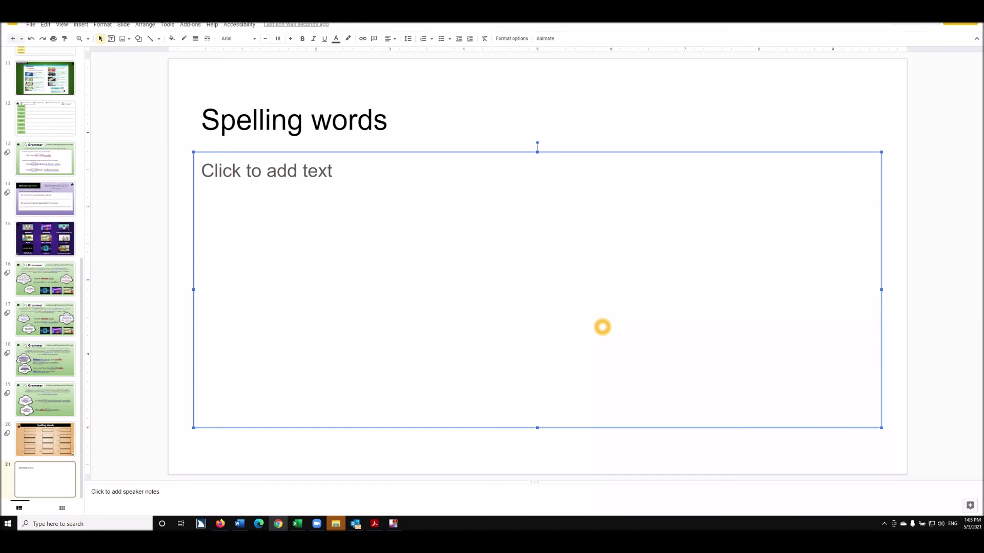
key("alt+o")
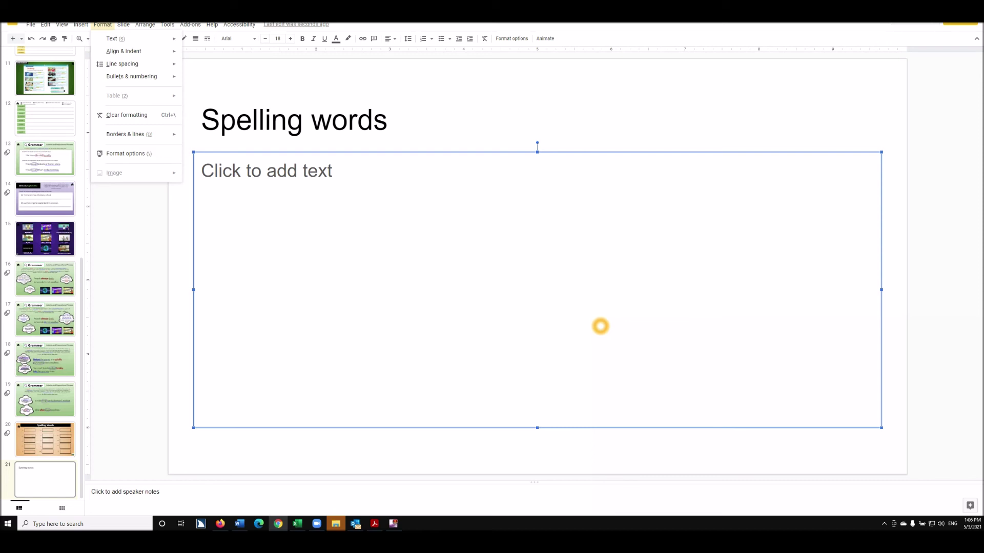
left_click(601, 326)
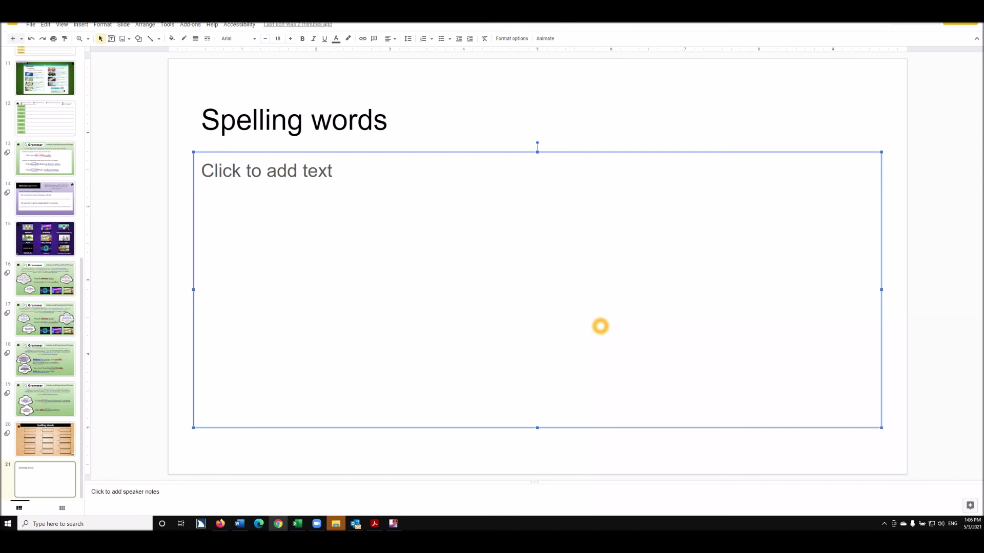
Switch to the continuous page view of the slides with speaker notes and examine the slides up to the Integrate page.
key("ctrl+Tab")
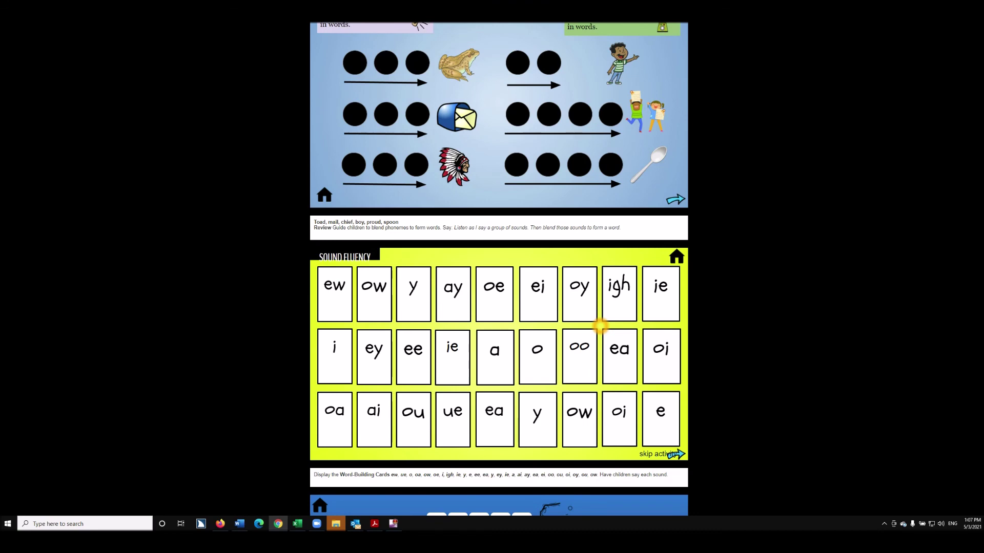
scroll(600, 326, "up", 5)
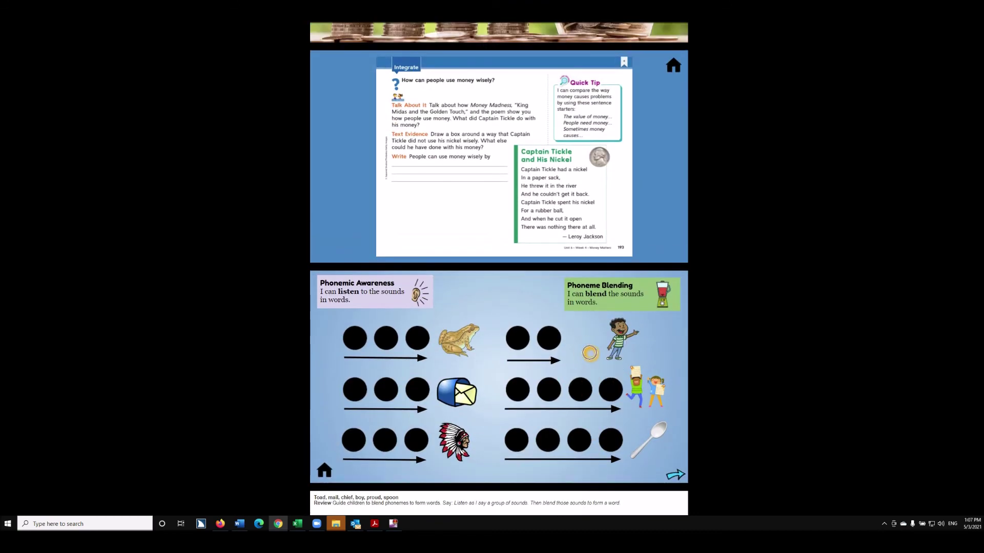